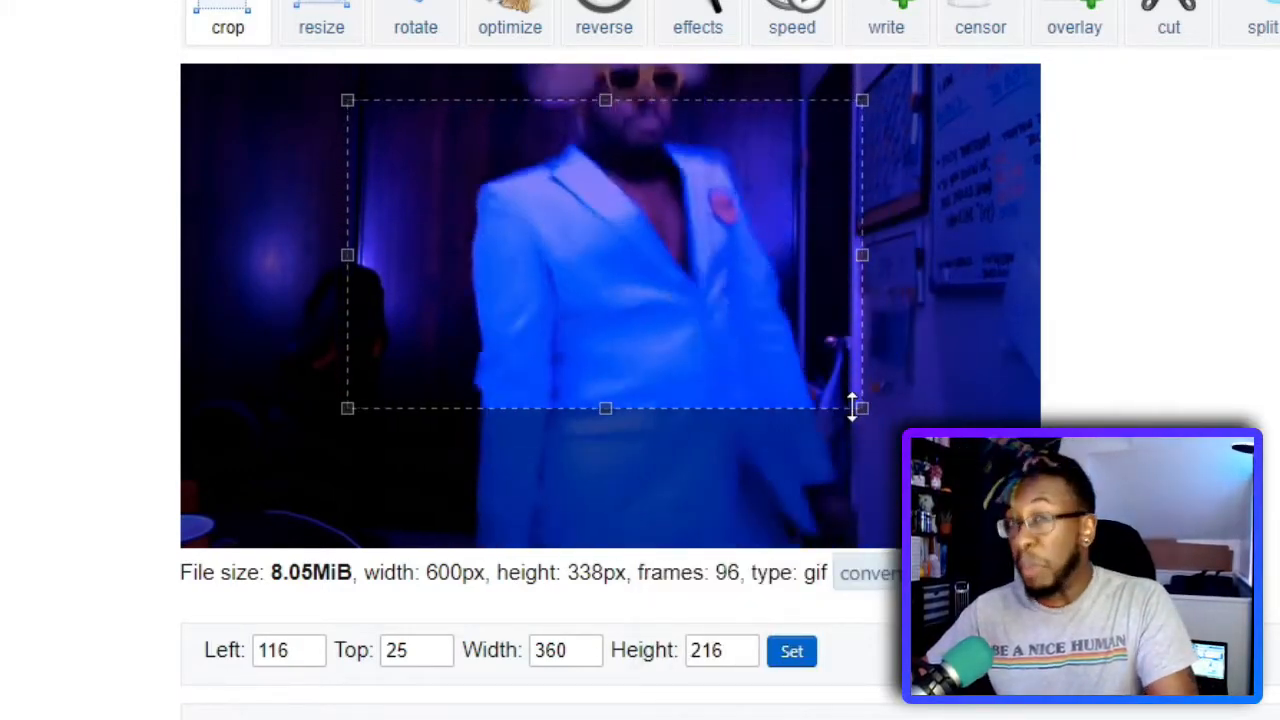
- Crop the 360 × 216 px GIF to a 72 × 72 px tile at left 0, top 0, with a square aspect ratio
scroll(1128, 425, down, 2)
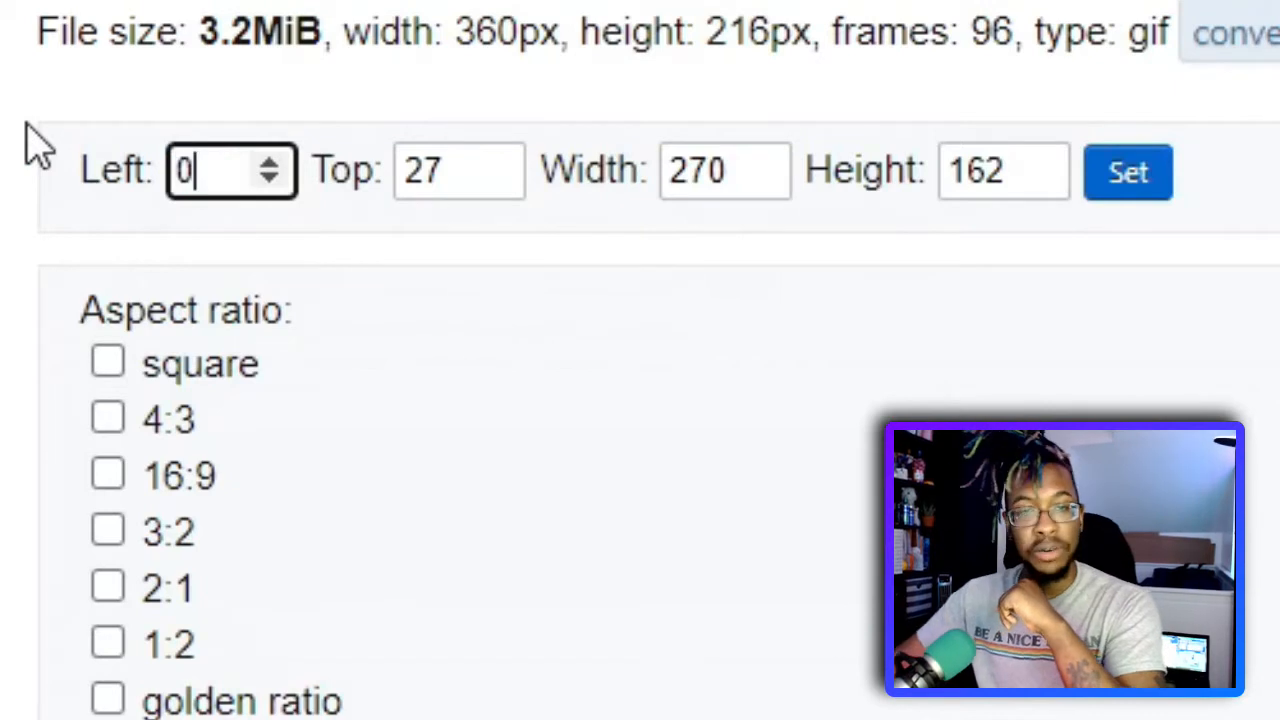
click(455, 160)
text(0)
key(Tab)
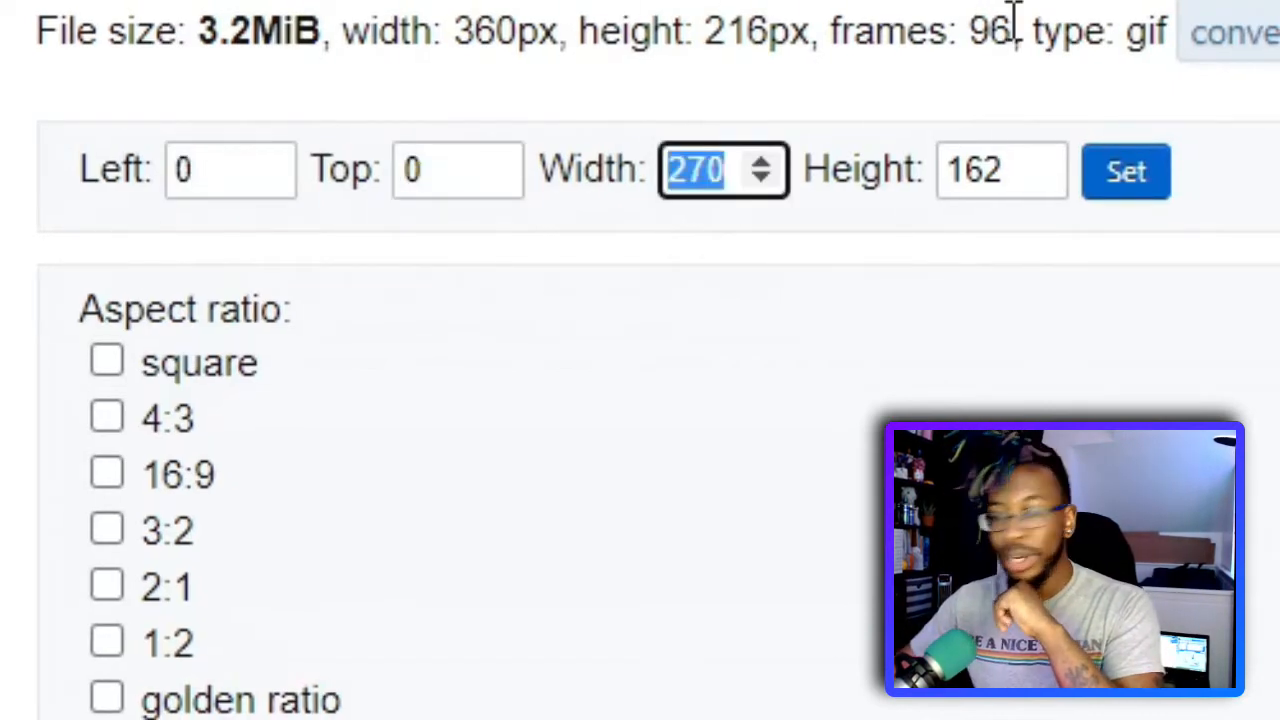
double_click(983, 172)
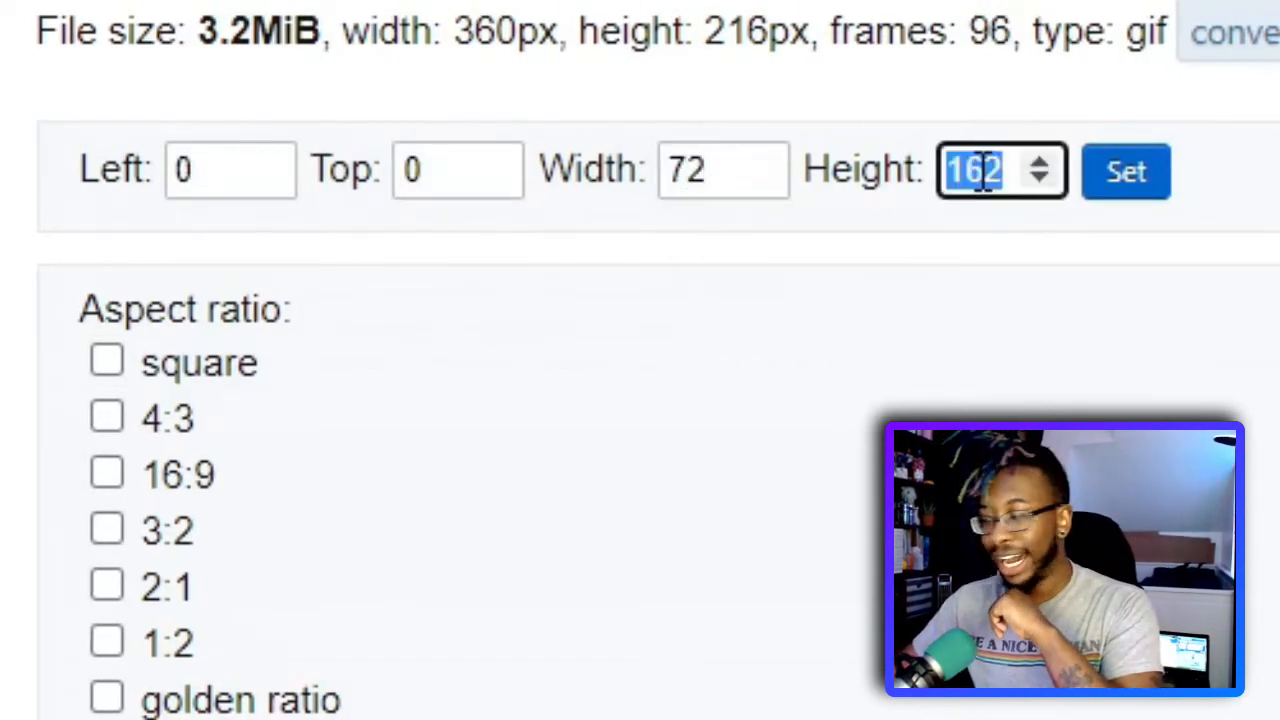
text(72)
click(1126, 172)
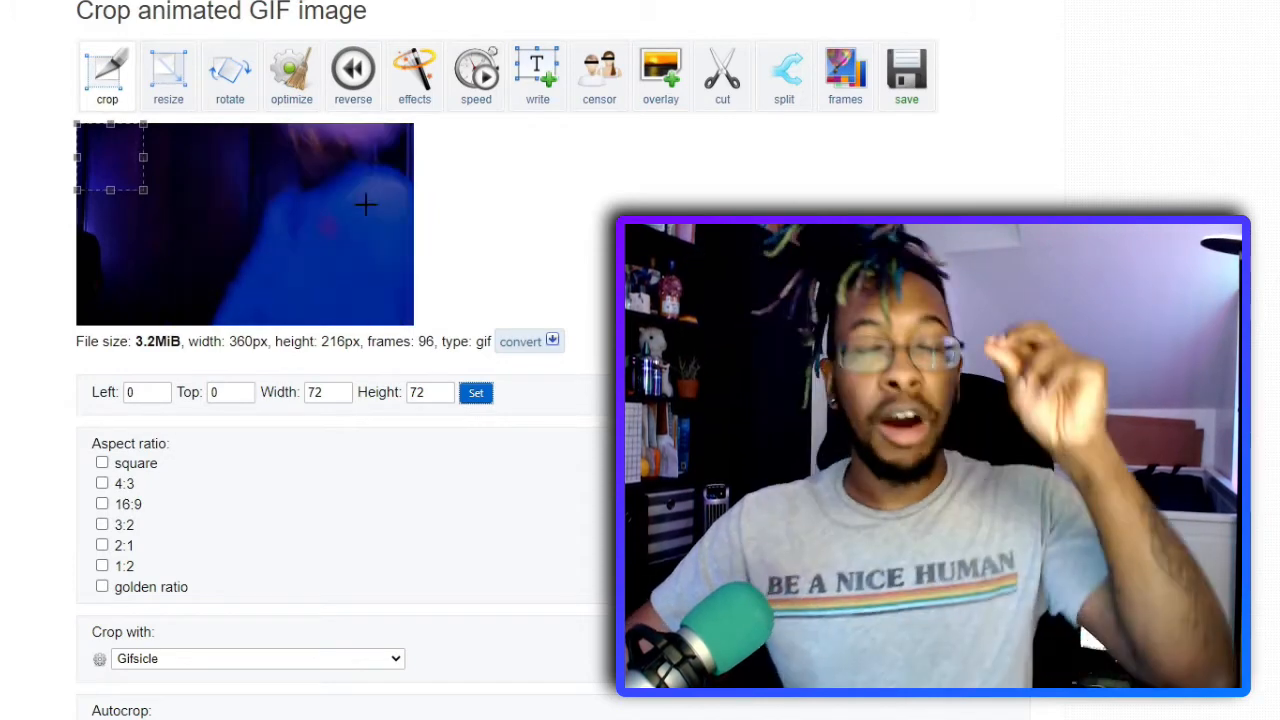
click(102, 463)
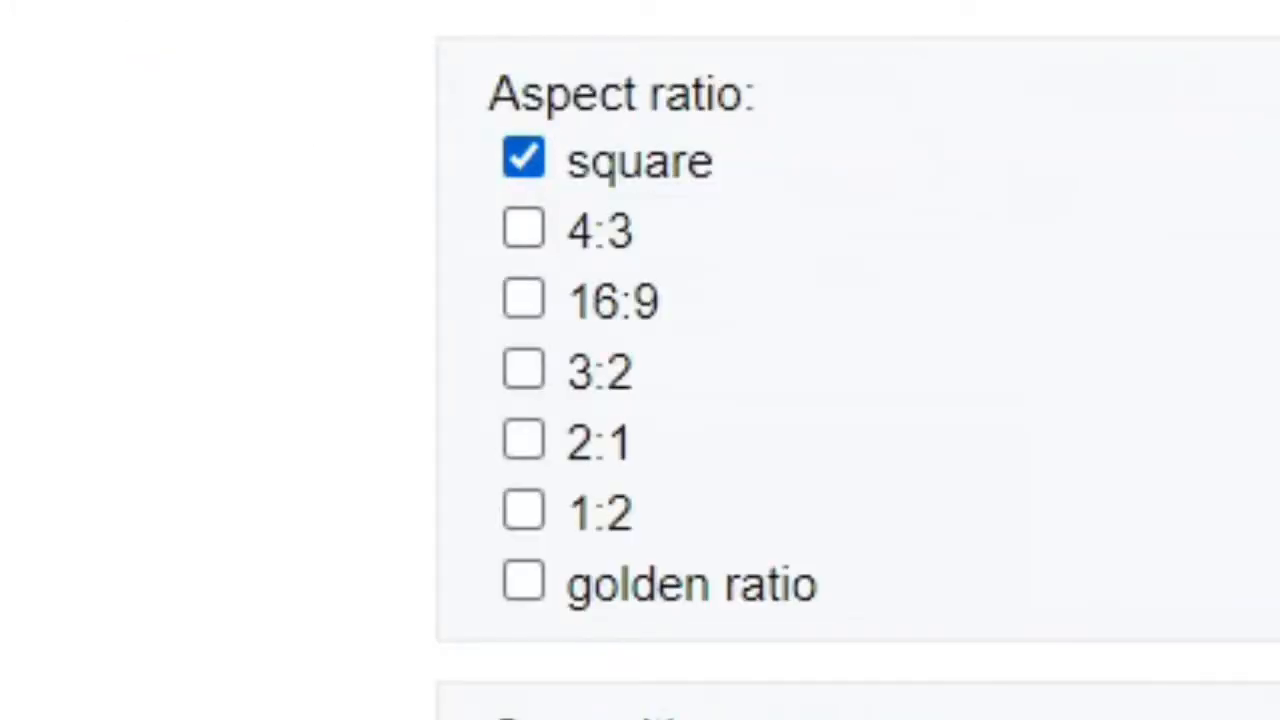
scroll(580, 397, down, 1)
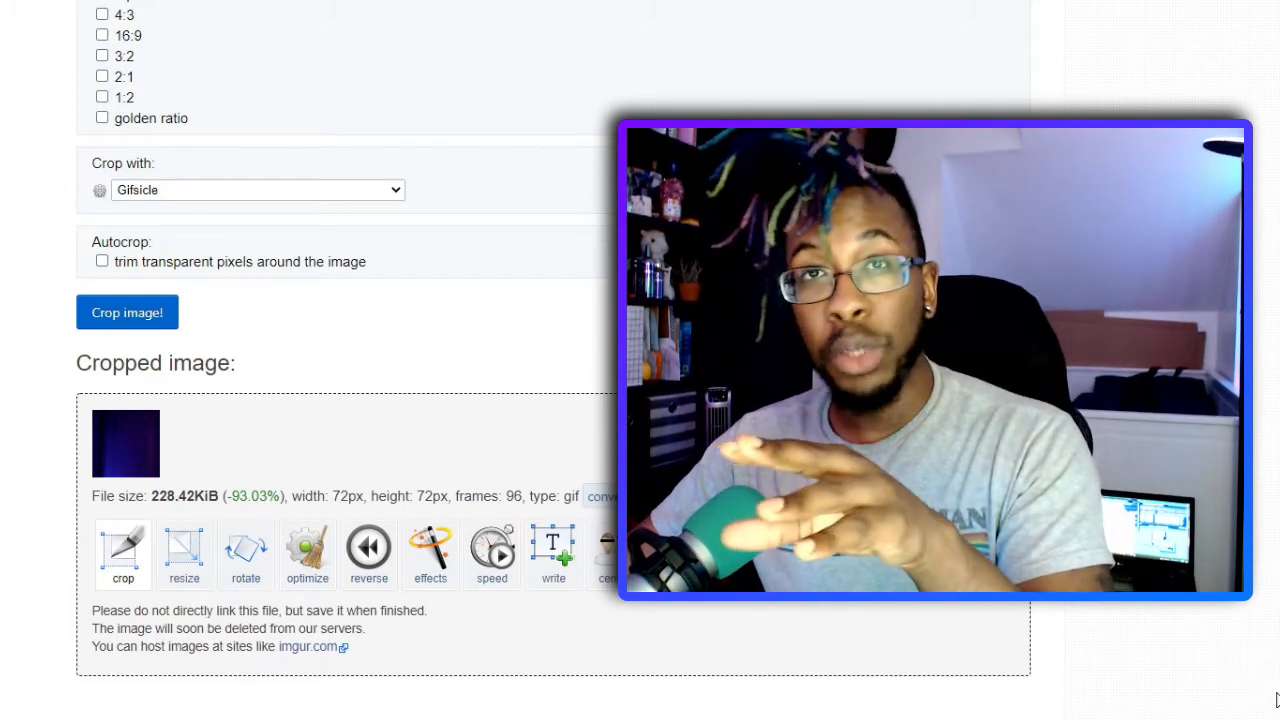
- Set the crop area's left offset to 72 px for the second tile of the top row
scroll(286, 429, up, 6)
scroll(286, 429, down, 2)
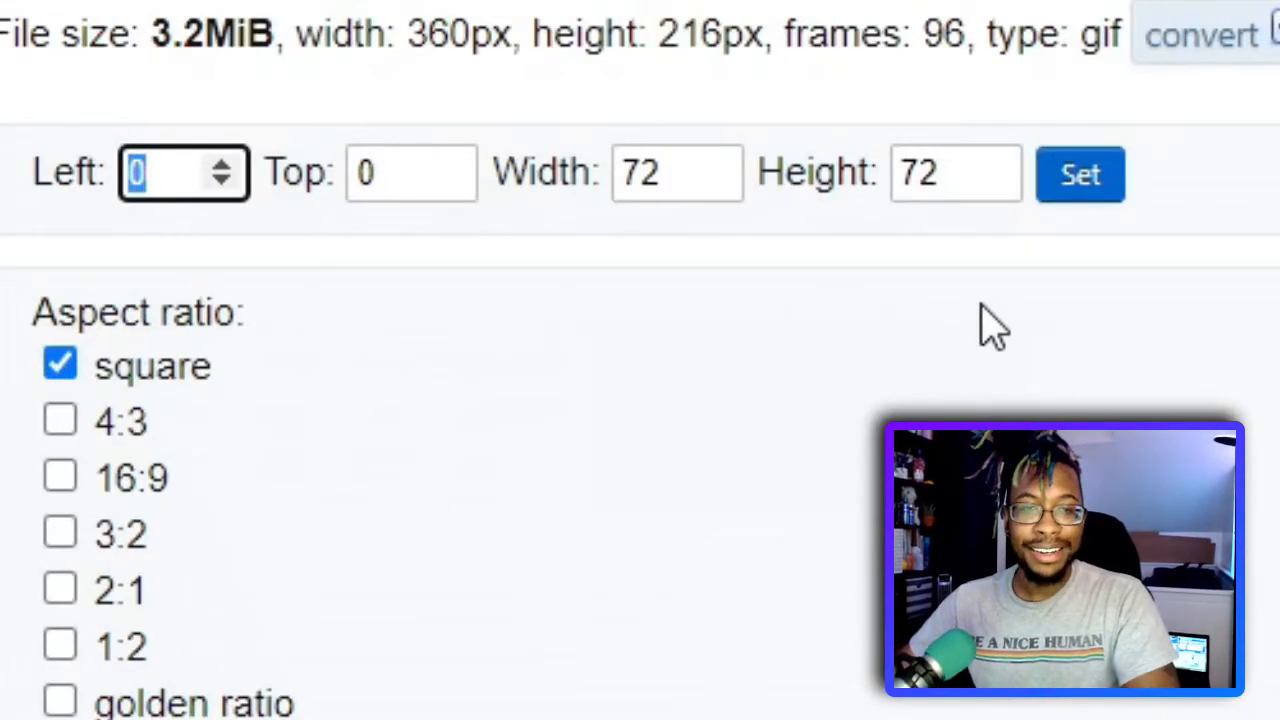
text(72)
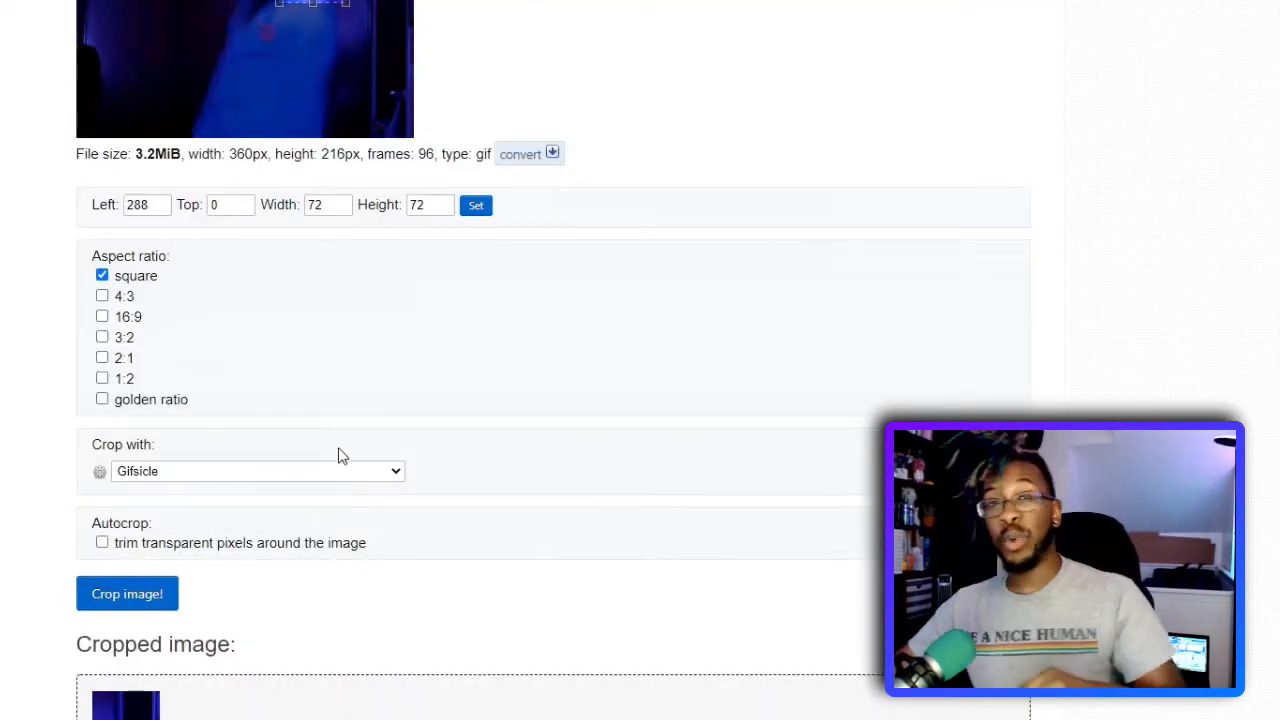
- Move the 72 × 72 px crop area along the second row of tiles with a top offset of 72 px, up to left offset 288 px
click(145, 206)
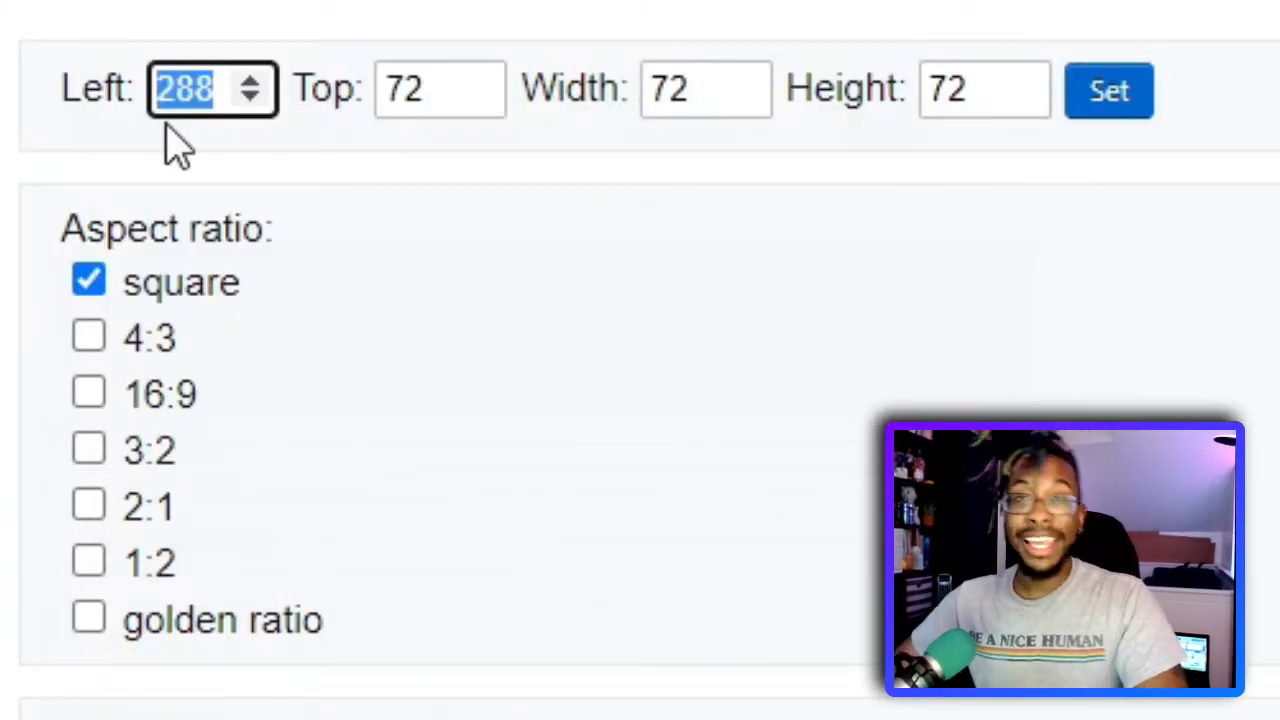
double_click(413, 65)
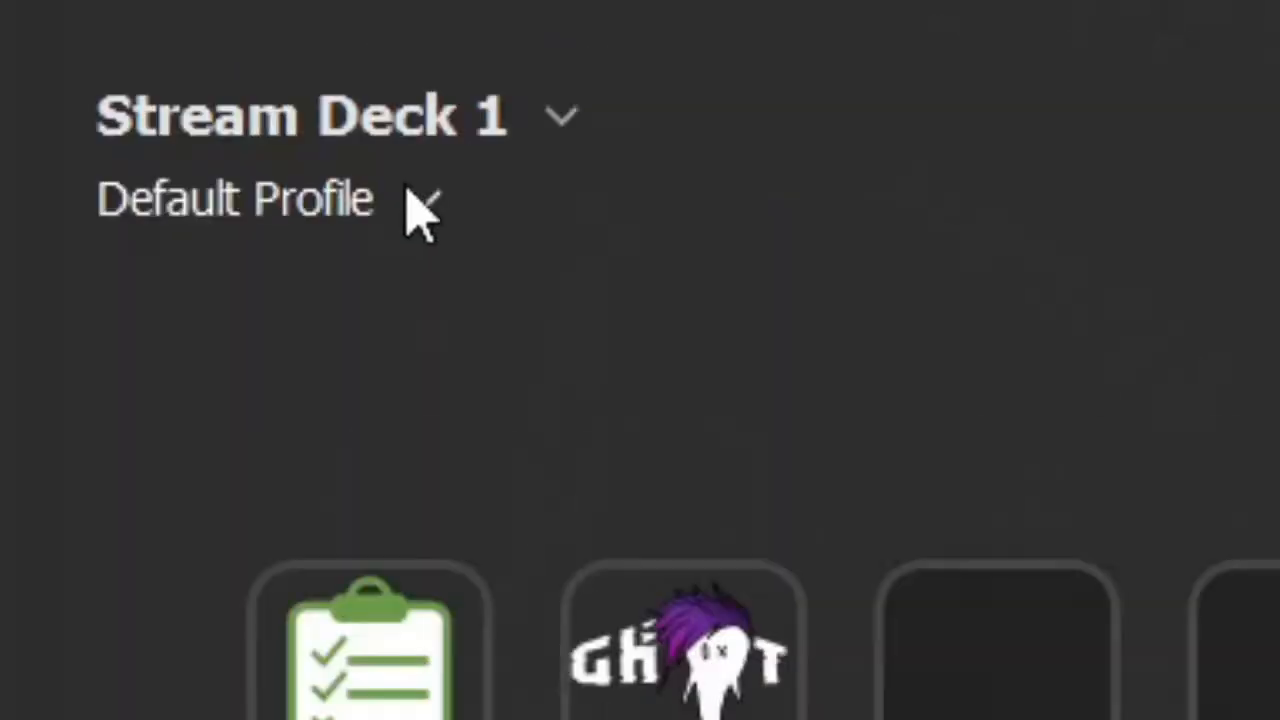
- Switch to Stream Deck, create a new empty profile, and place a Switch Profile action on its first key
click(567, 49)
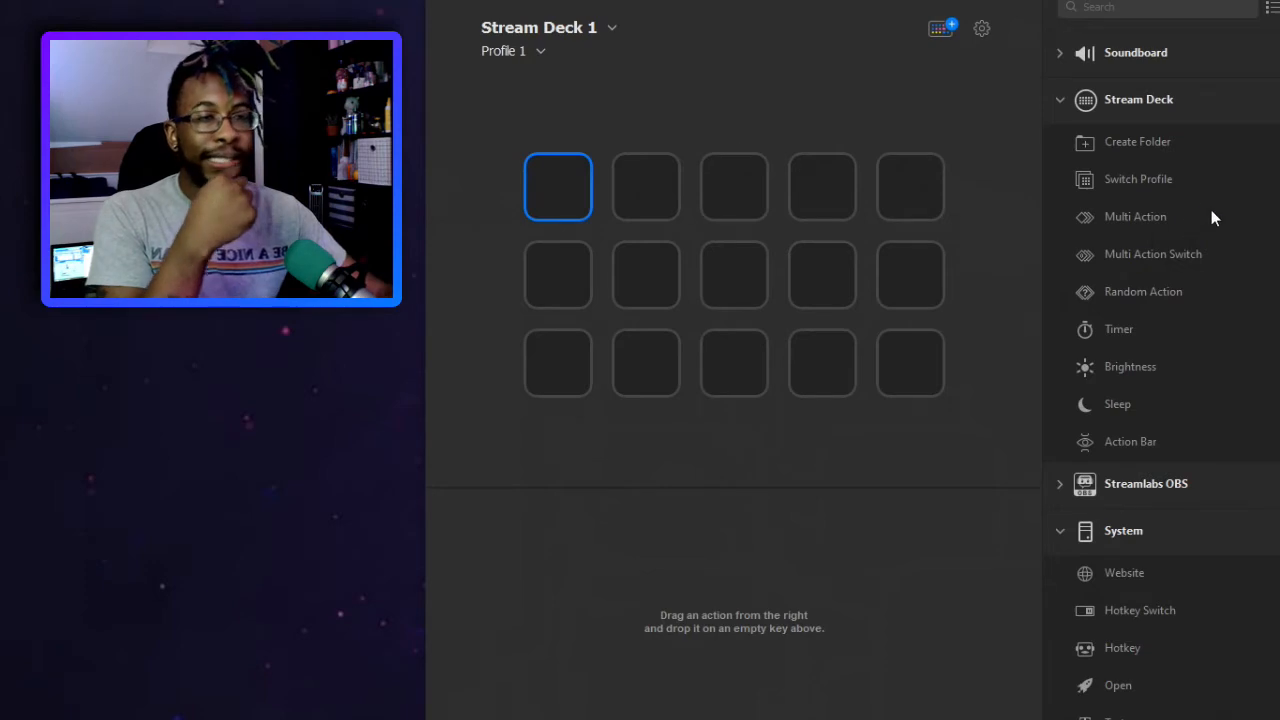
drag(1161, 181, 699, 193)
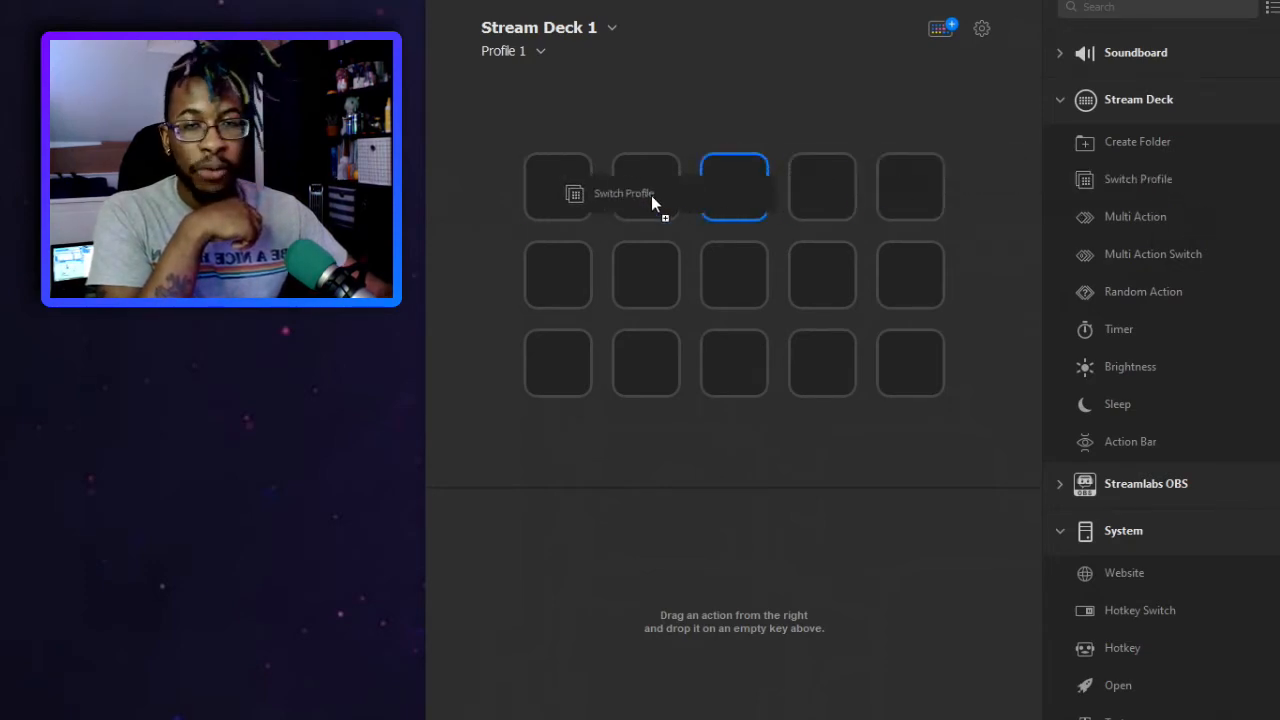
drag(586, 205, 586, 205)
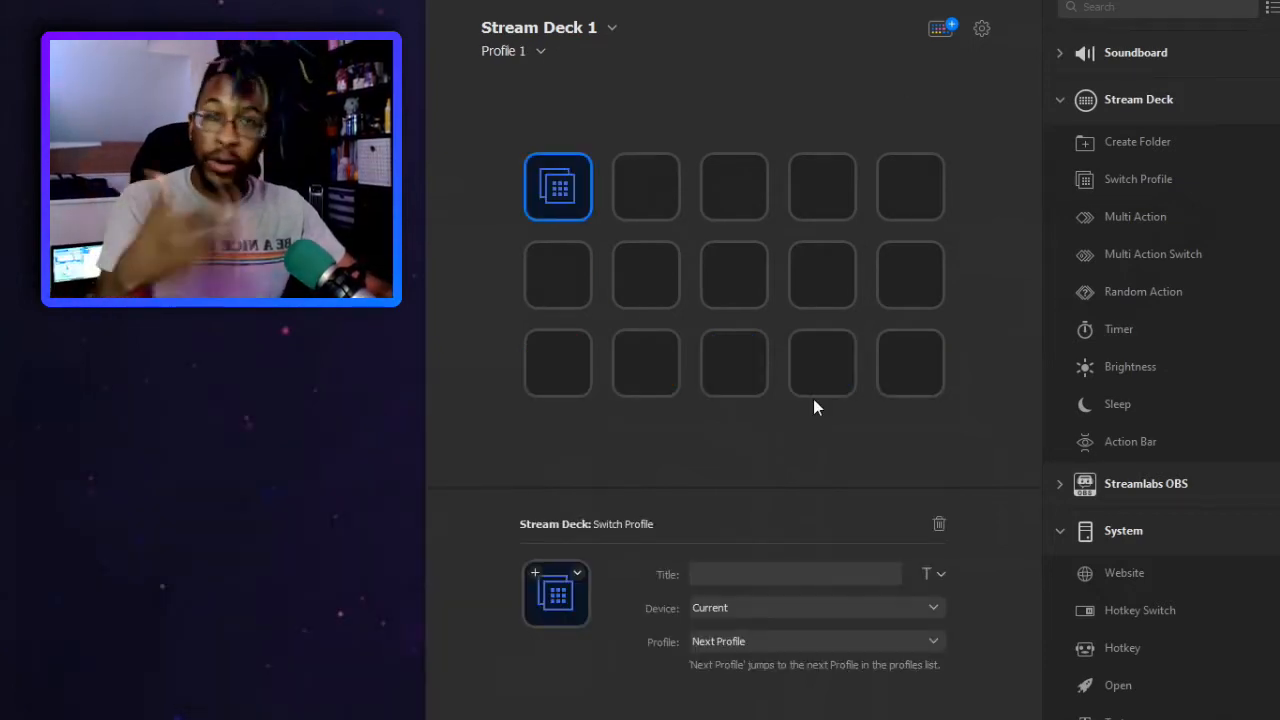
- Set the Switch Profile action's target to Default Profile and fill all the remaining keys with the same action
click(786, 643)
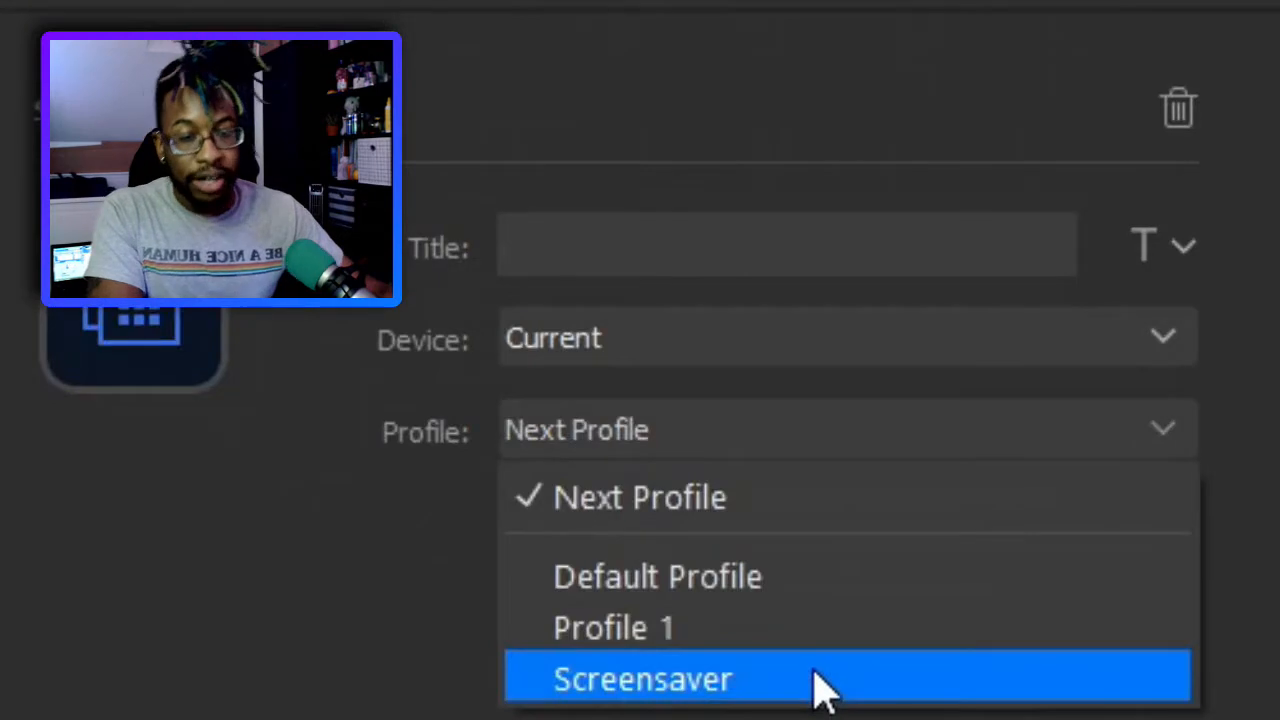
click(826, 586)
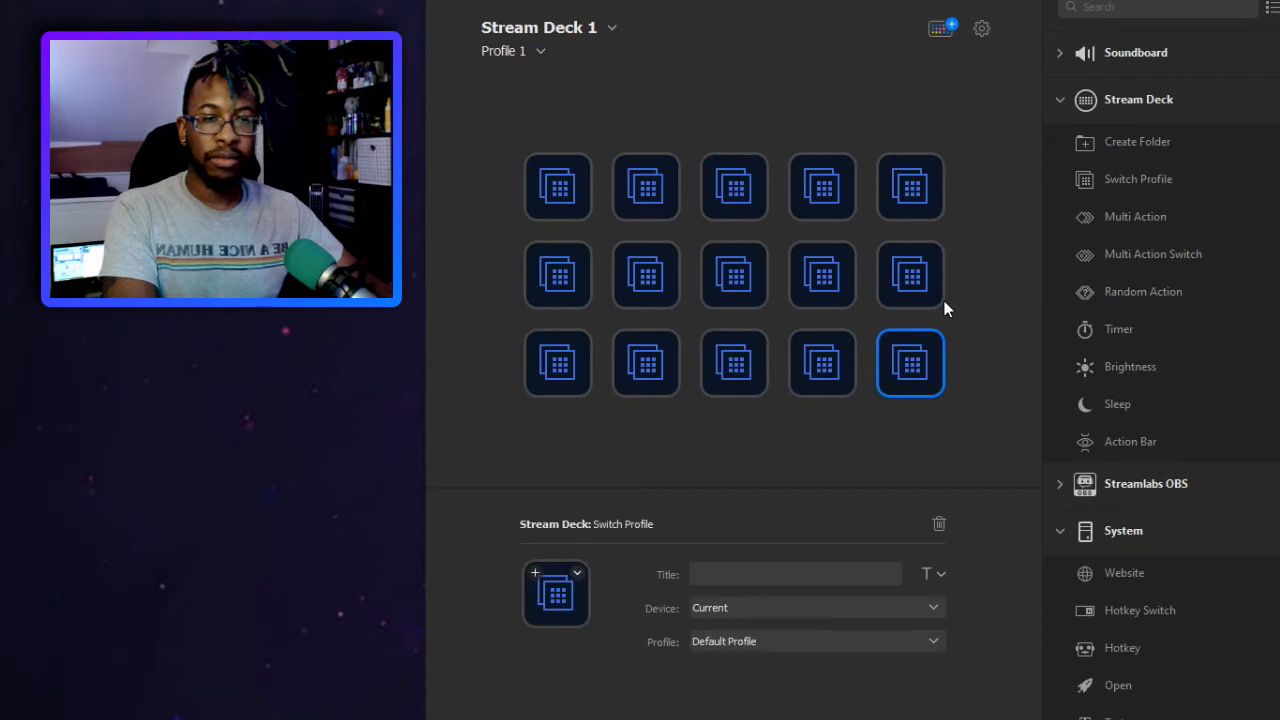
- Assign images 01 to 12 from the Screensaver video folder as icons of the first twelve keys, in order row by row
click(558, 186)
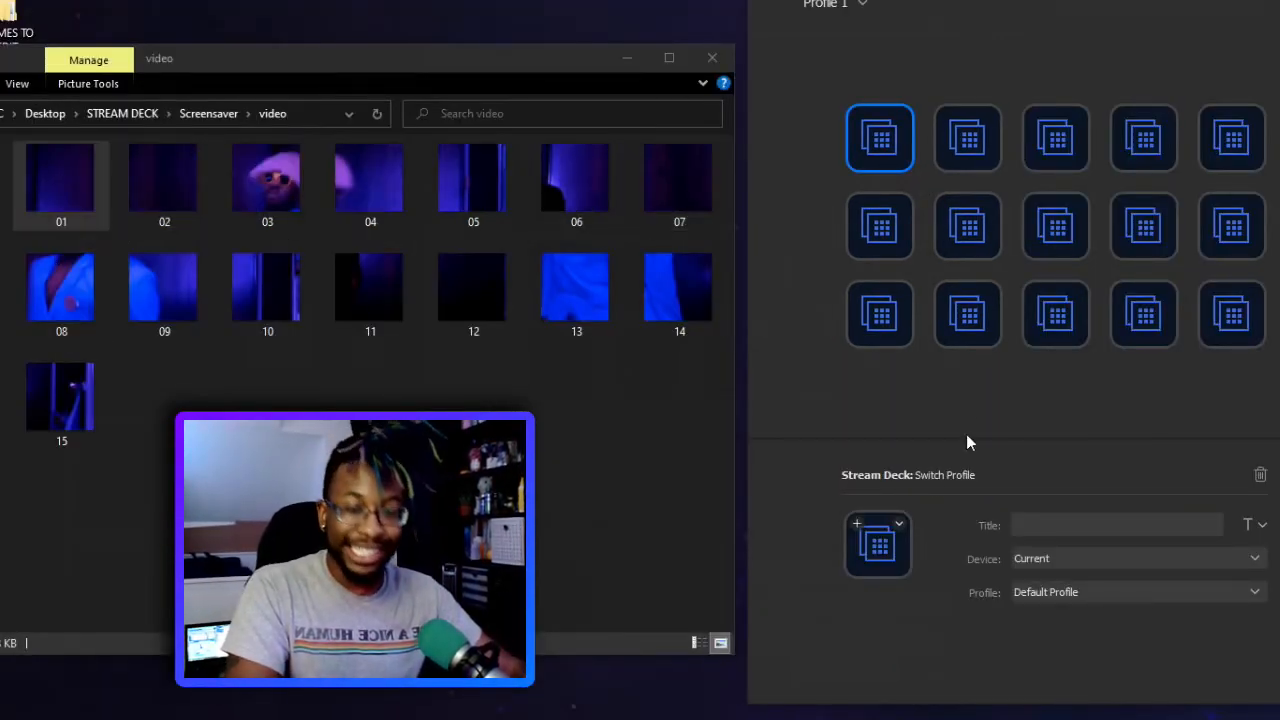
drag(62, 190, 878, 540)
click(170, 200)
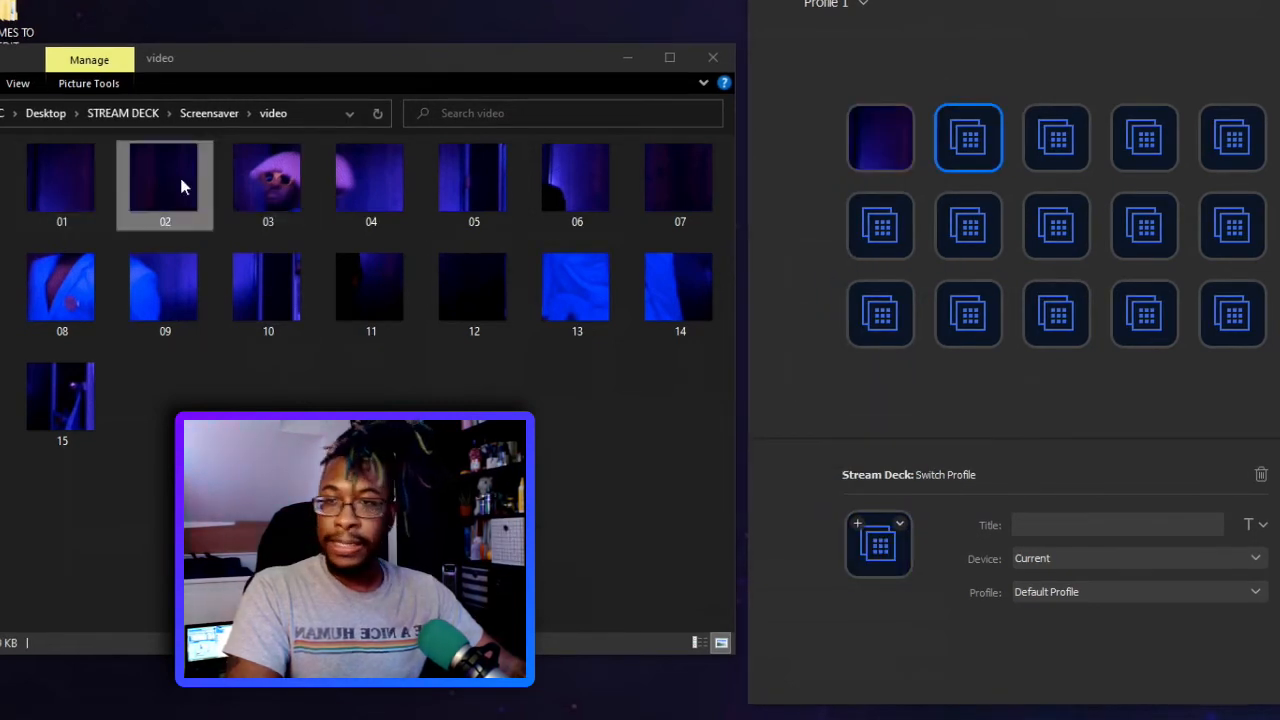
drag(921, 559, 880, 552)
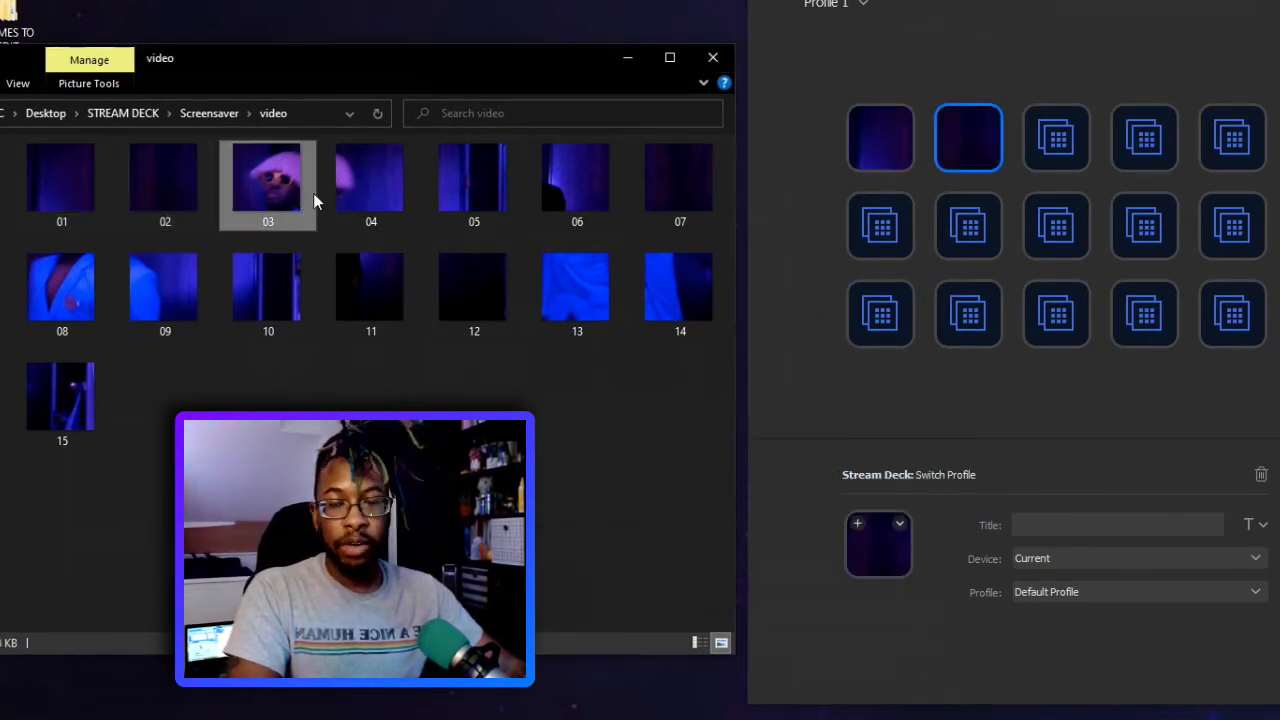
drag(276, 195, 879, 548)
click(1144, 138)
drag(380, 192, 879, 548)
click(1232, 138)
drag(476, 192, 781, 480)
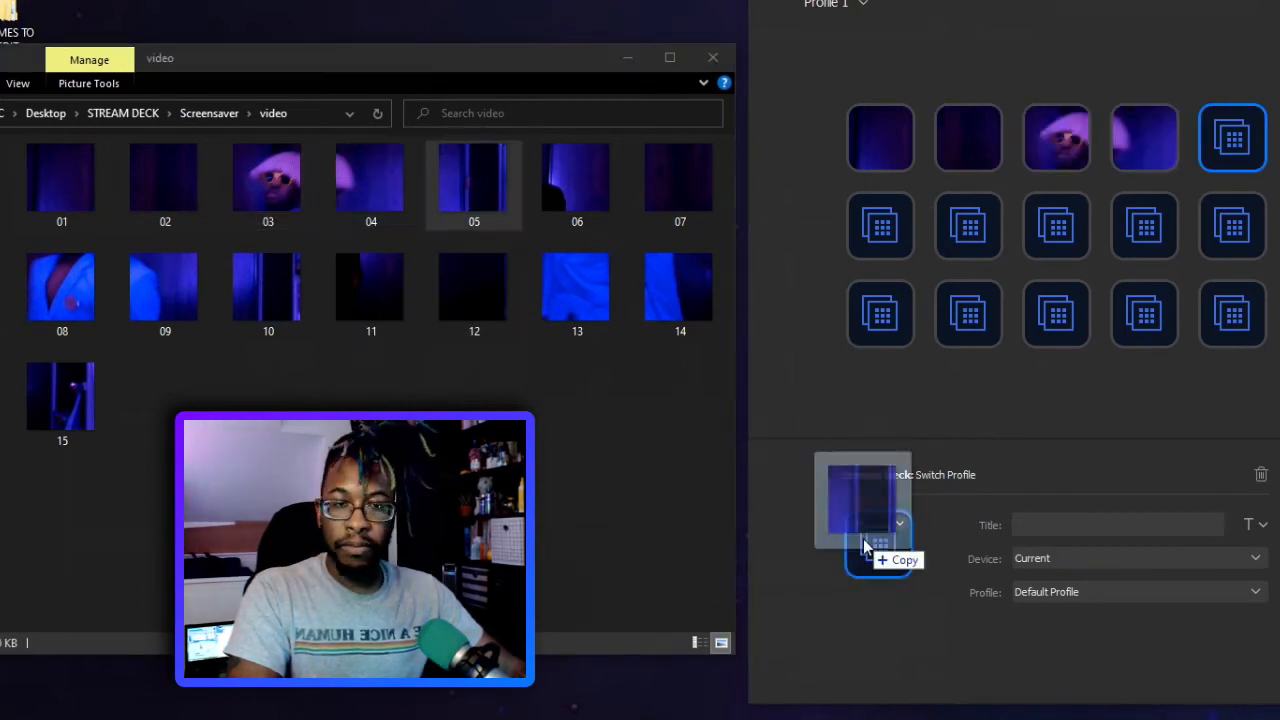
drag(712, 407, 879, 545)
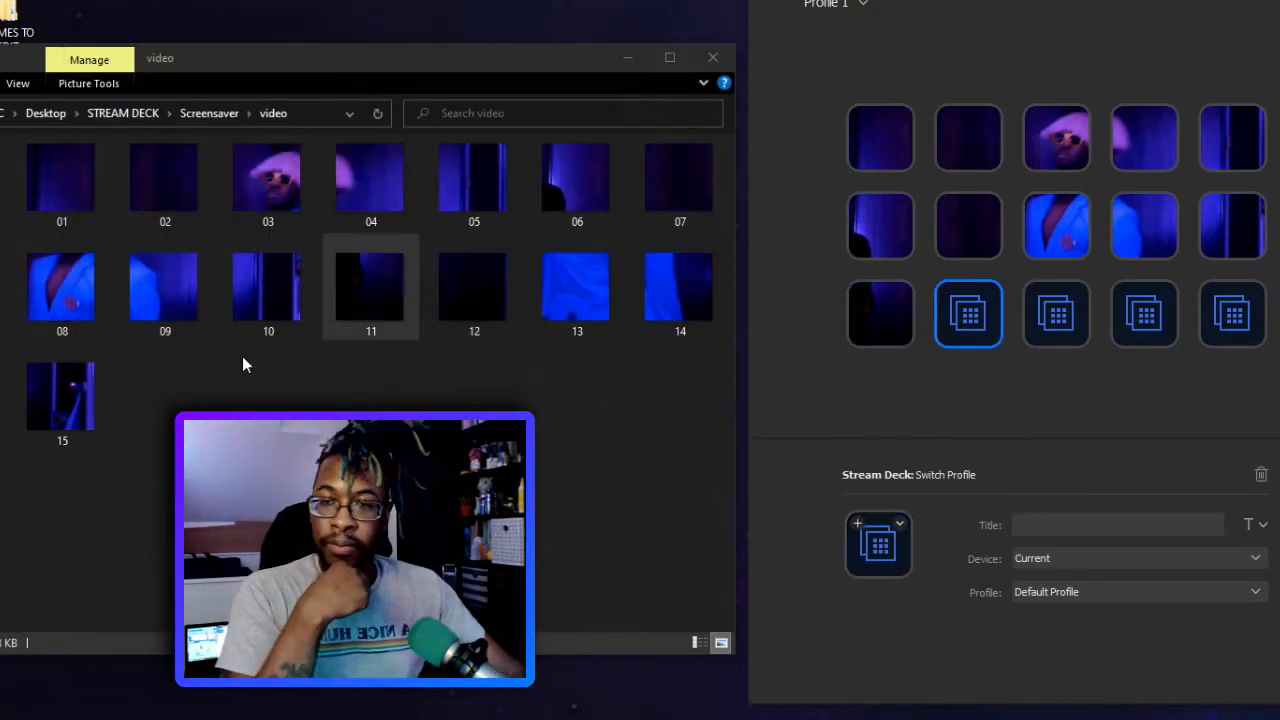
drag(474, 290, 968, 313)
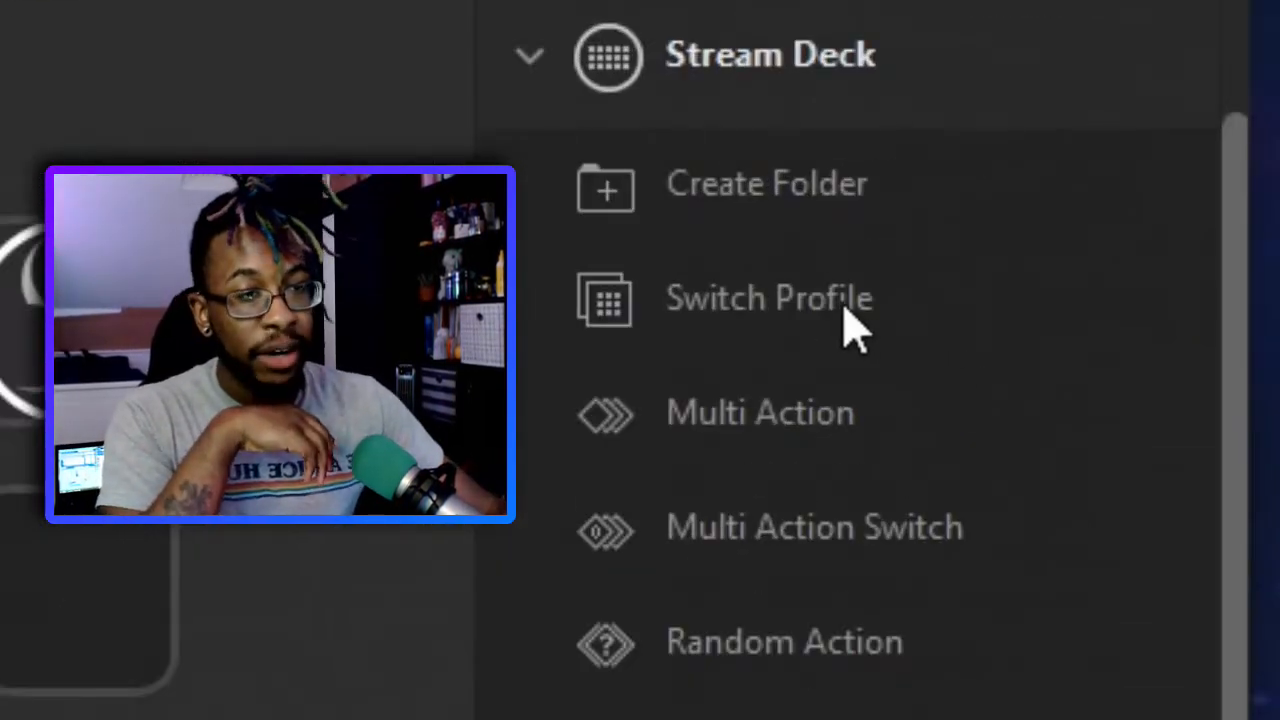
- Add another Switch Profile action to a key and set its target profile to Profile 1
drag(850, 325, 757, 350)
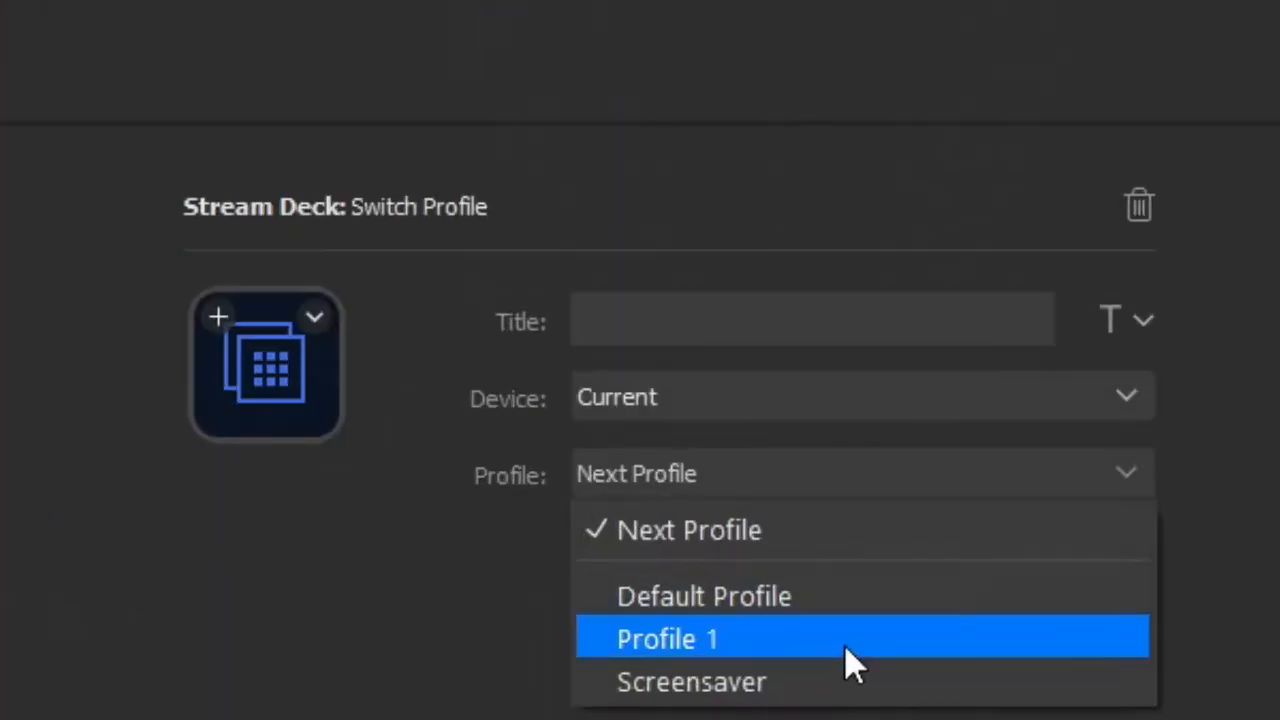
click(845, 648)
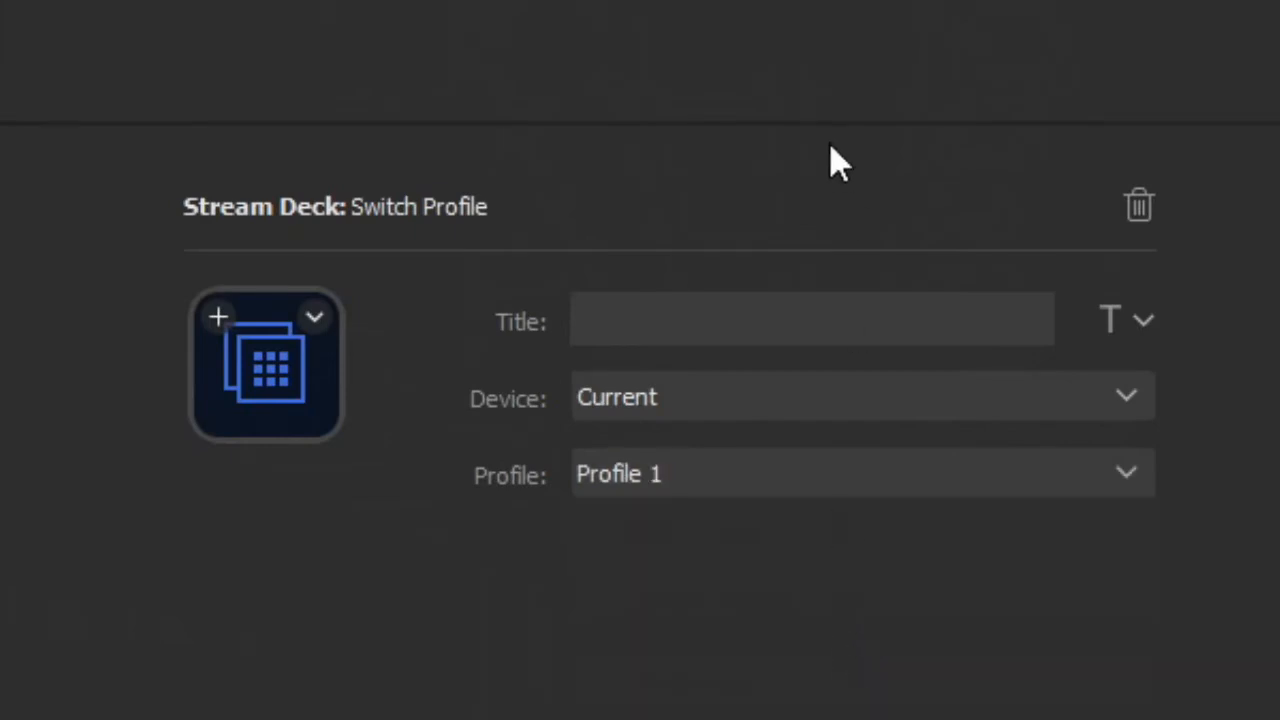